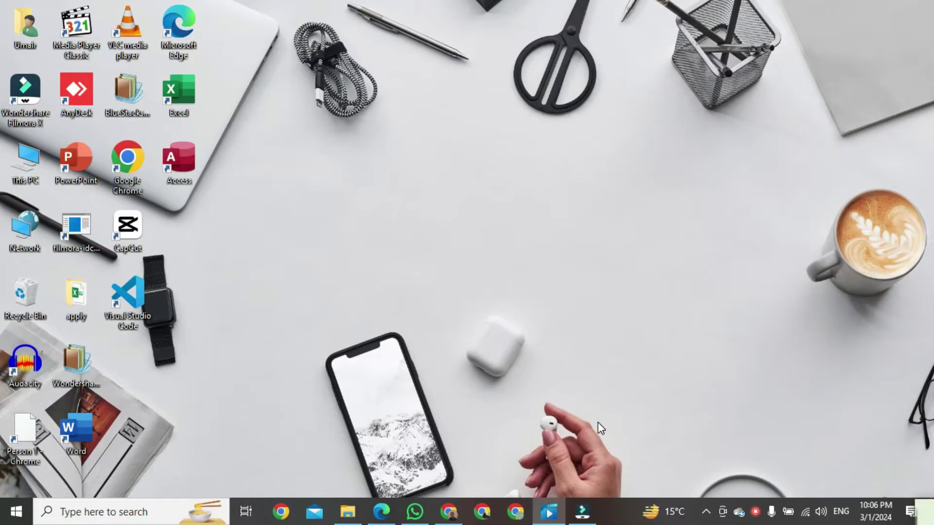
# Search Windows for 'control panel' and launch Control Panel.
pyautogui.click(172, 519)
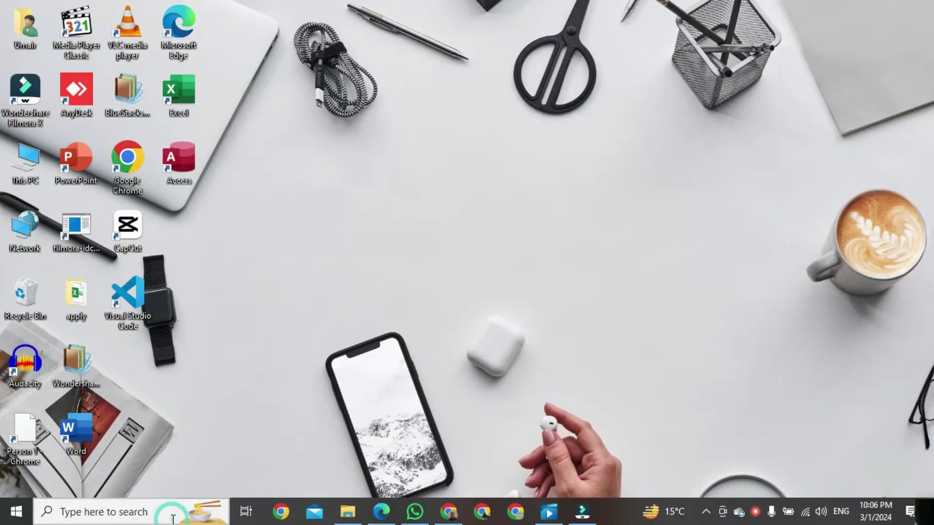
pyautogui.write('control')
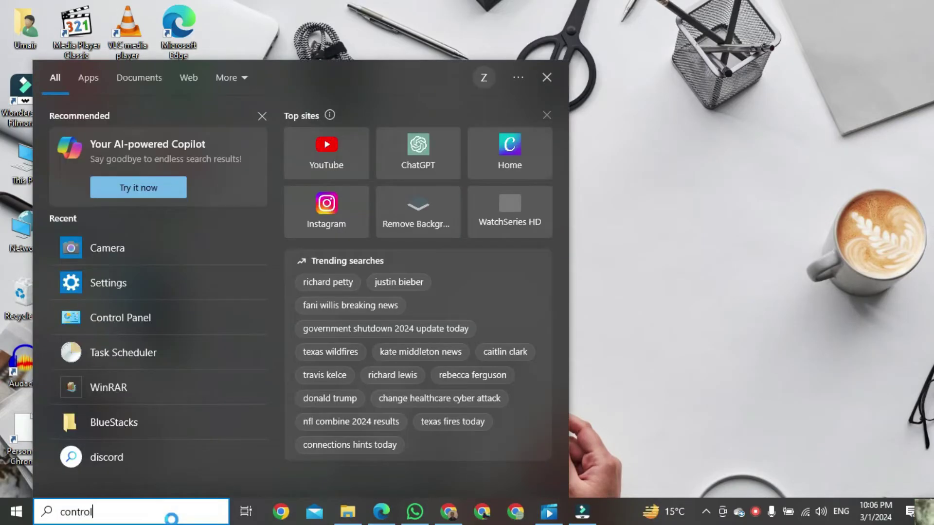
pyautogui.write(' panel')
pyautogui.press('Return')
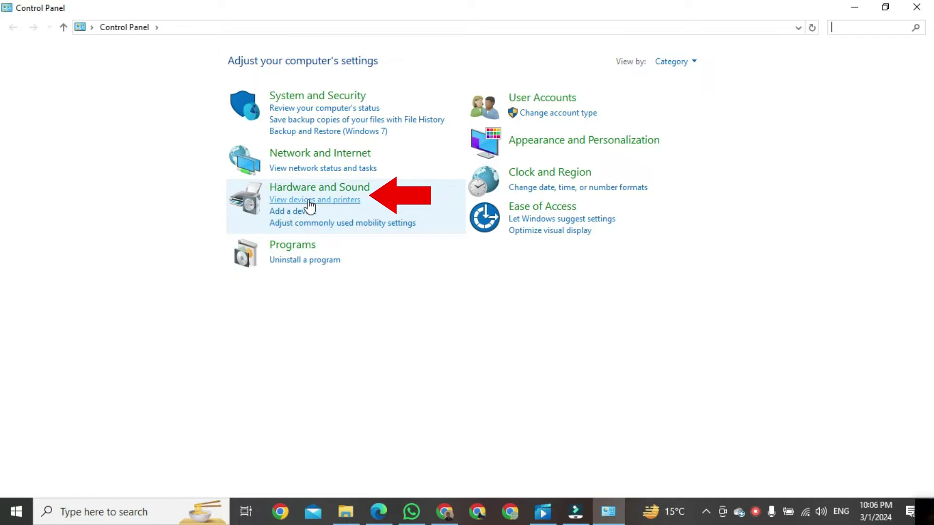
# Open 'View devices and printers' under Hardware and Sound.
pyautogui.click(328, 201)
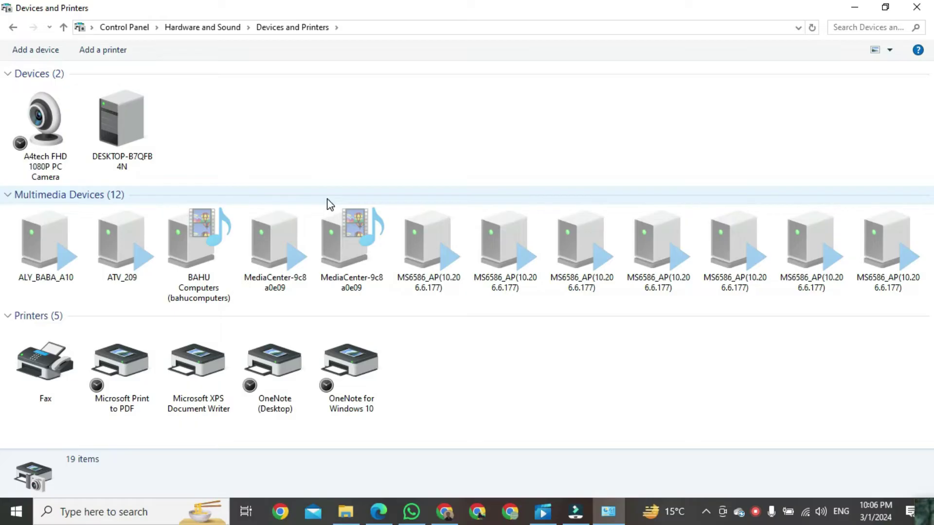
pyautogui.moveTo(45, 128)
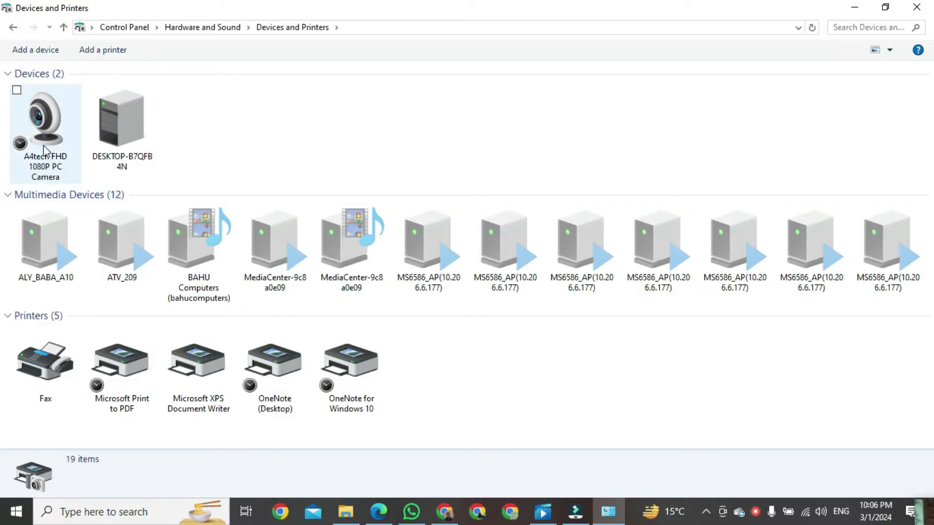
# Open the A4tech camera's properties, then its Cameras function properties from the Hardware tab.
pyautogui.doubleClick(43, 146)
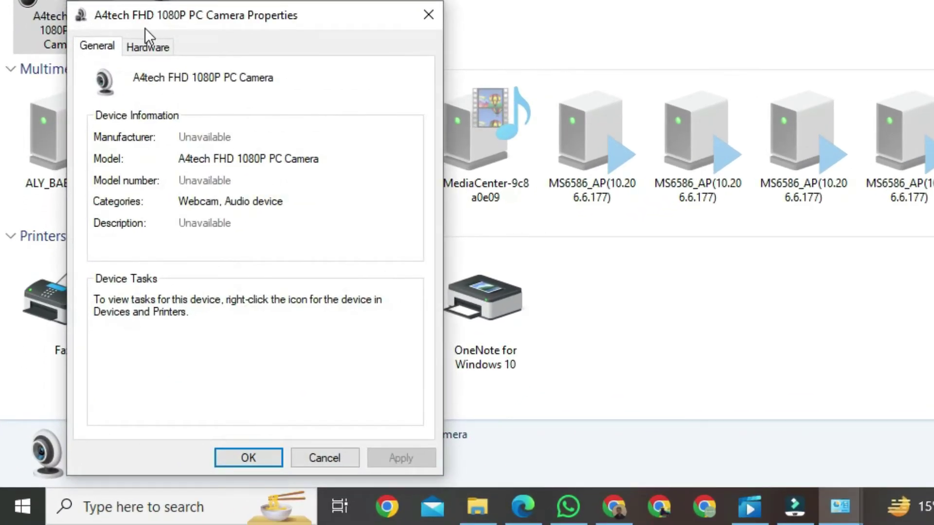
pyautogui.click(147, 49)
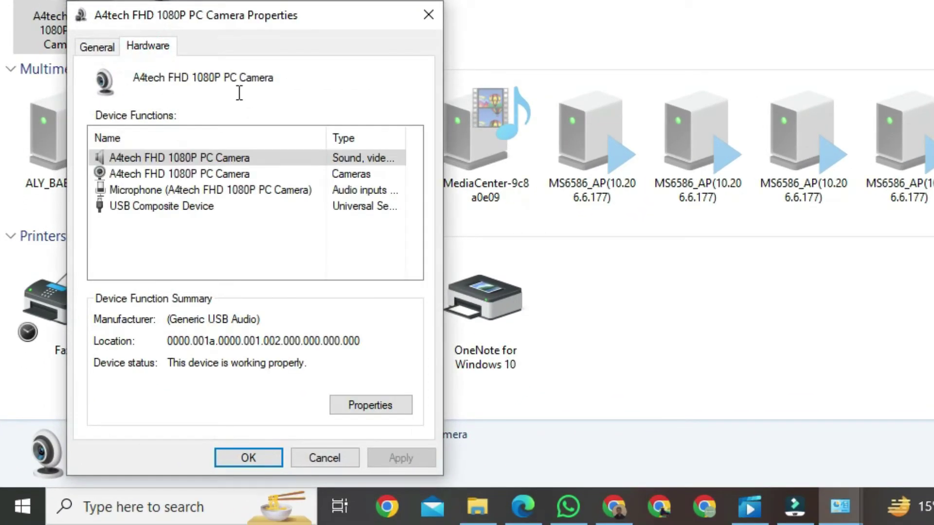
pyautogui.doubleClick(209, 174)
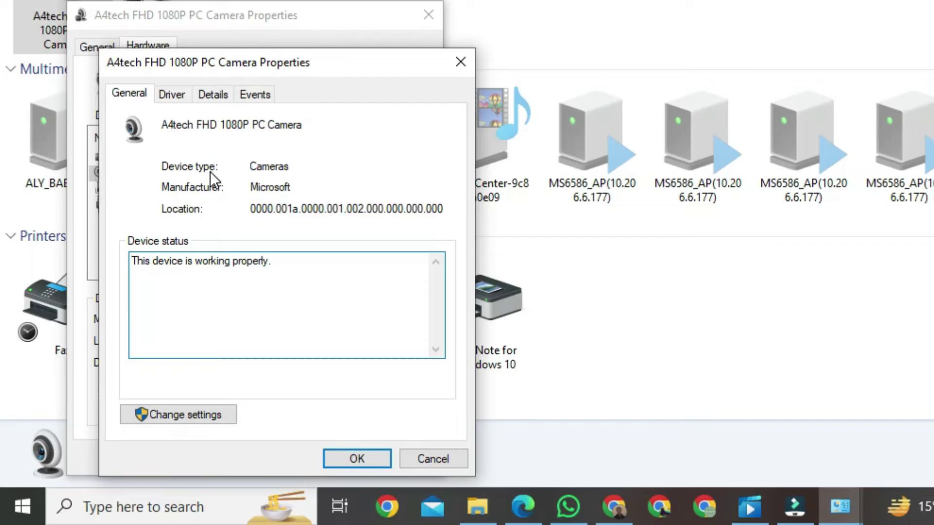
# Check the device status message and review the camera's installed driver files.
pyautogui.click(301, 267)
pyautogui.doubleClick(146, 264)
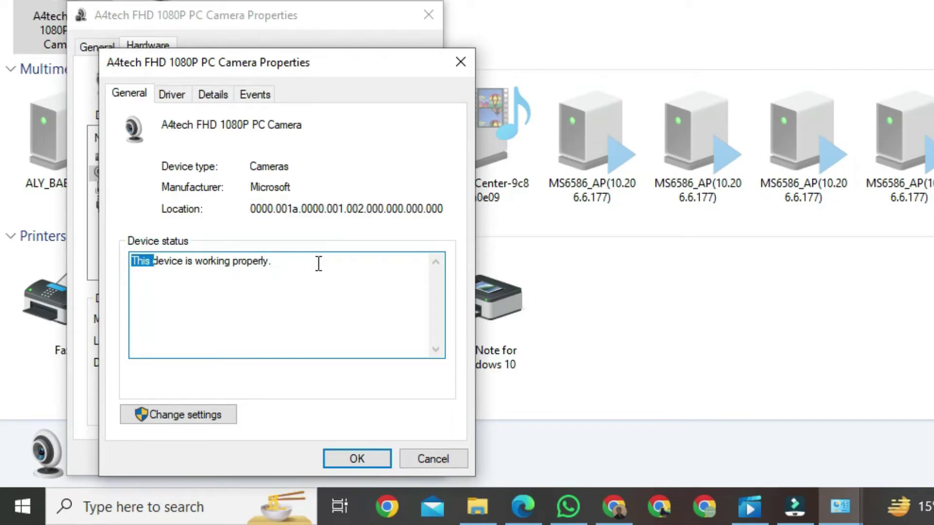
pyautogui.click(306, 261)
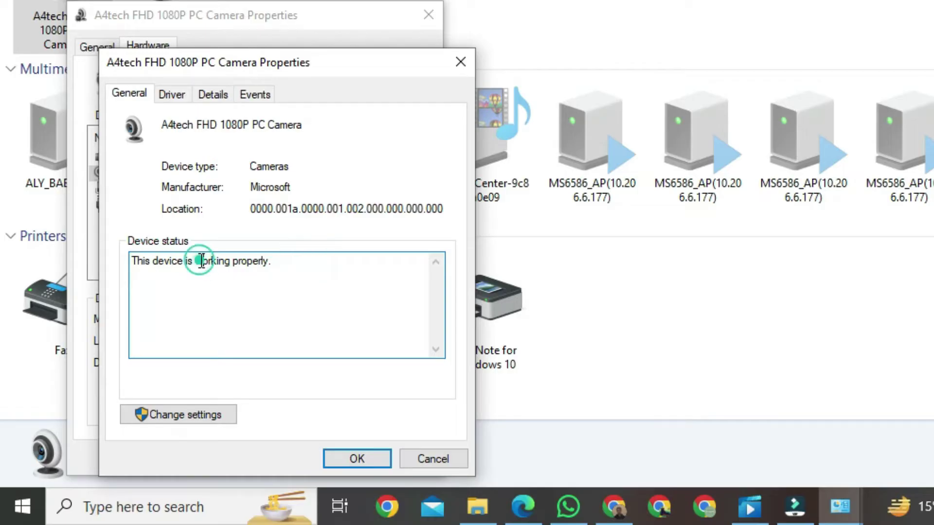
pyautogui.click(172, 94)
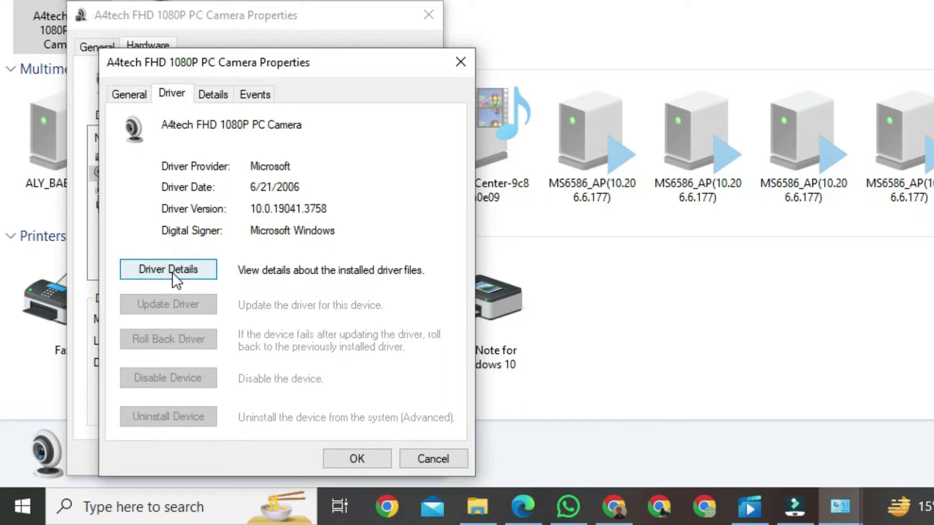
pyautogui.click(172, 272)
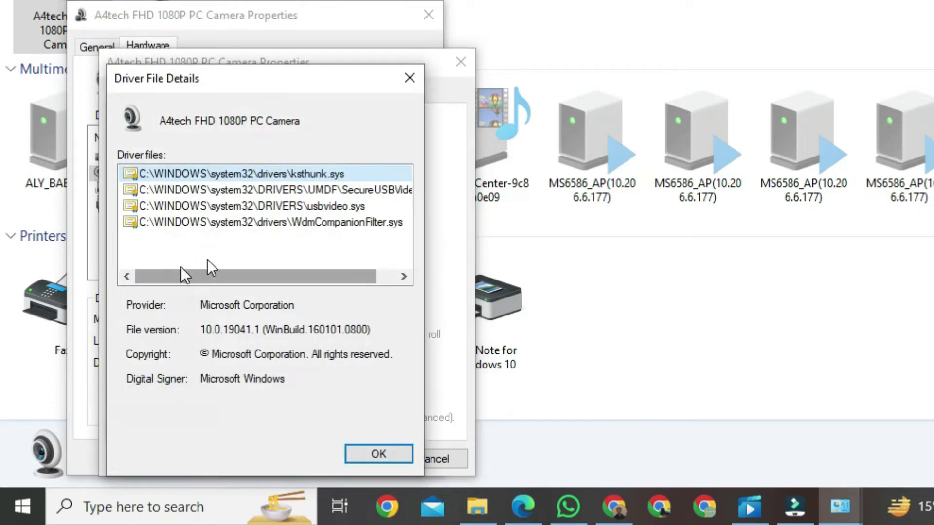
pyautogui.click(371, 457)
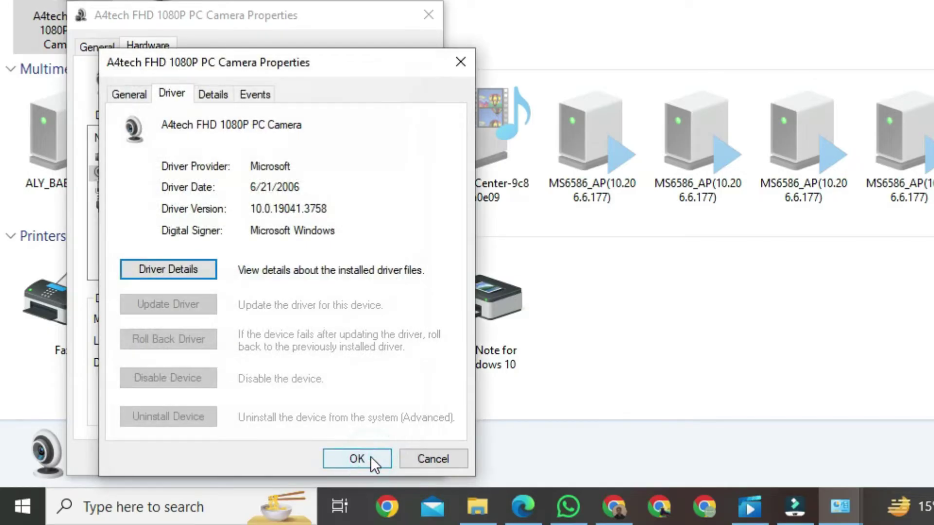
# Browse the camera's Details and Events tabs, then close its properties.
pyautogui.click(218, 93)
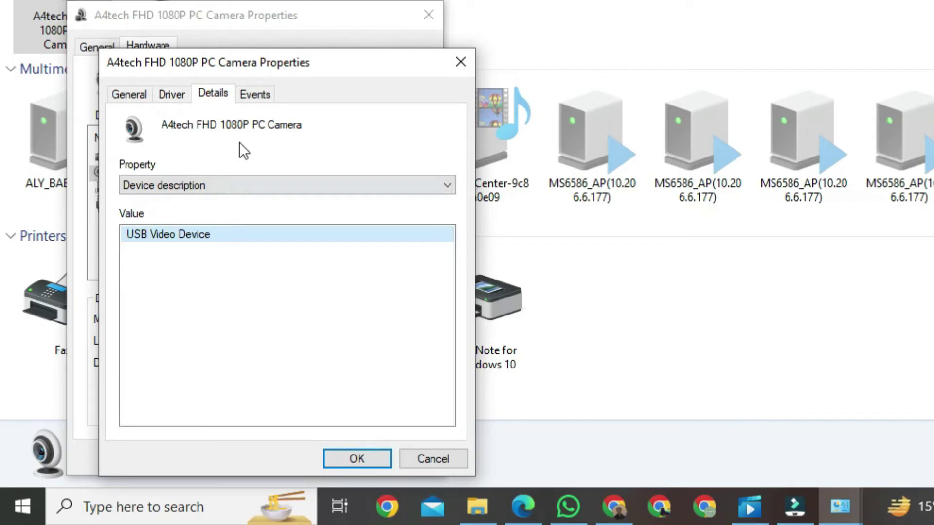
pyautogui.click(257, 95)
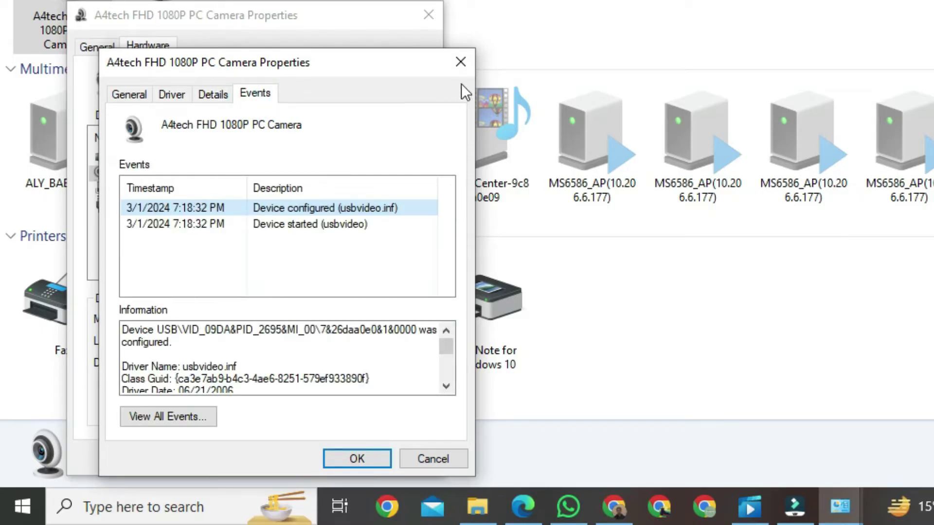
pyautogui.click(360, 462)
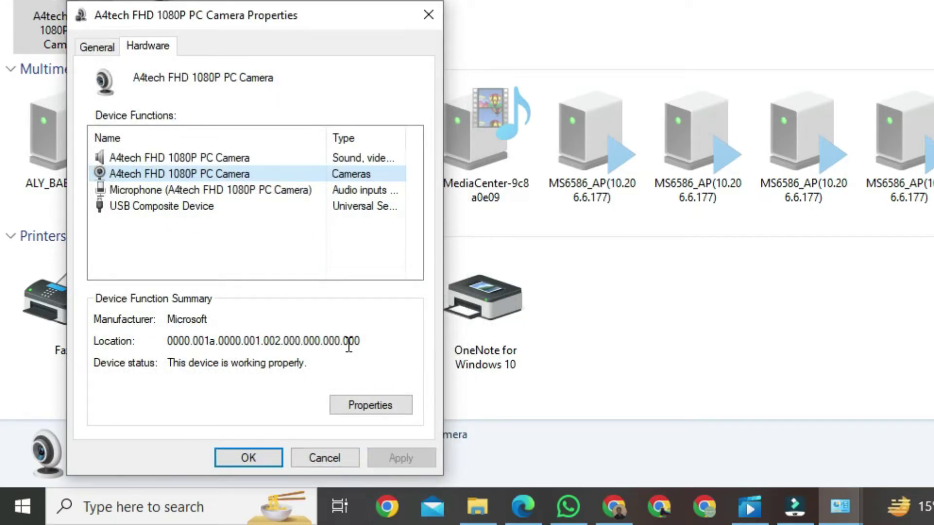
# Close both A4tech camera property dialogs and minimize Devices and Printers.
pyautogui.click(354, 409)
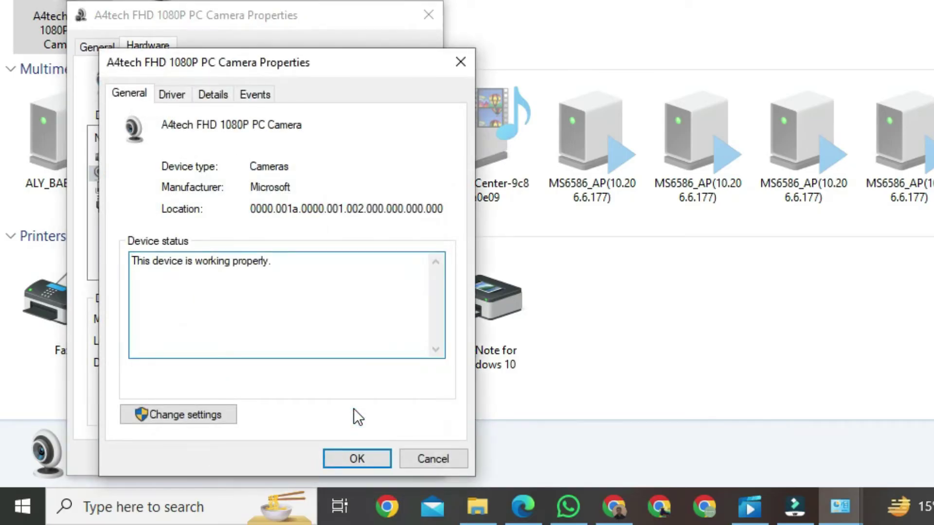
pyautogui.click(356, 460)
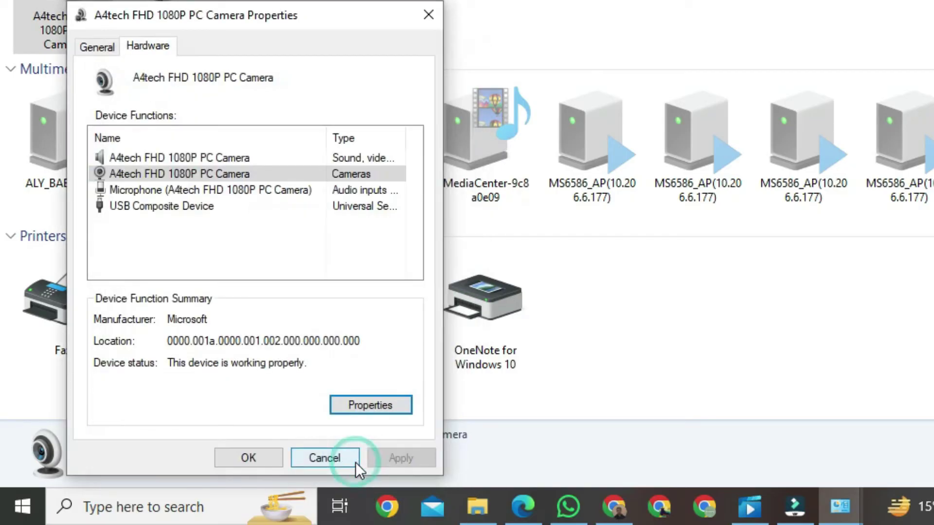
pyautogui.click(256, 460)
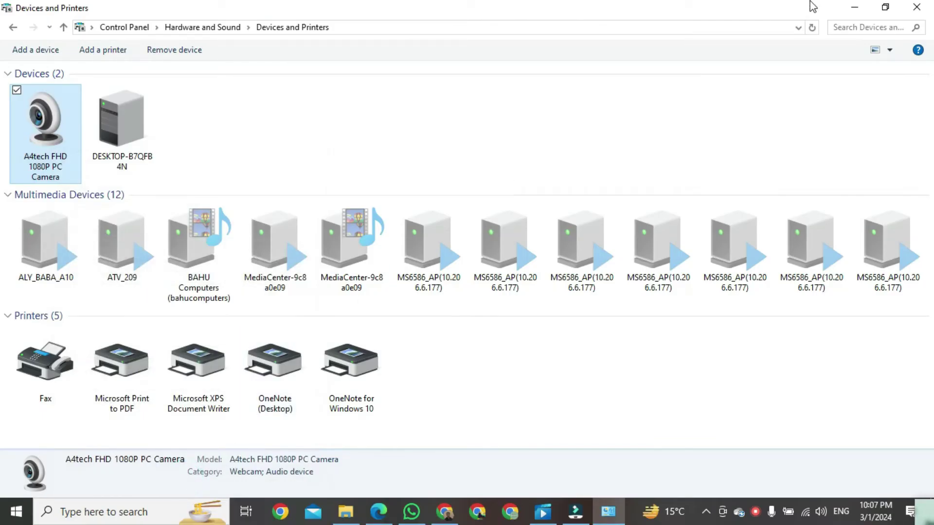
pyautogui.click(855, 7)
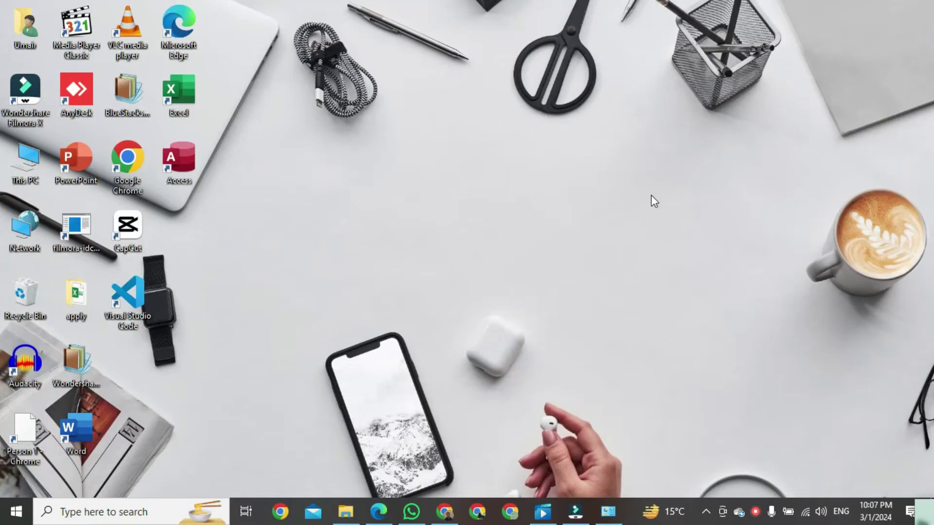
# Search Windows for 'settings' and launch the Settings app.
pyautogui.click(75, 511)
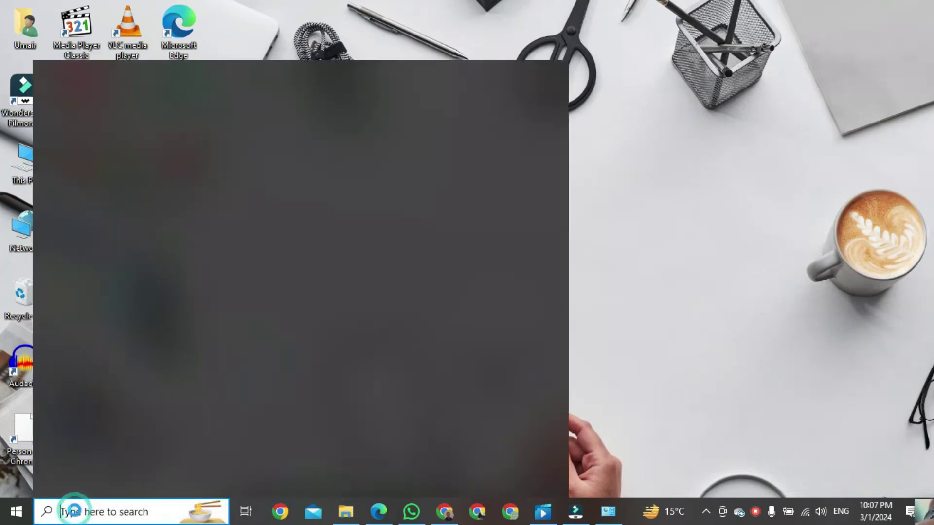
pyautogui.write('setting')
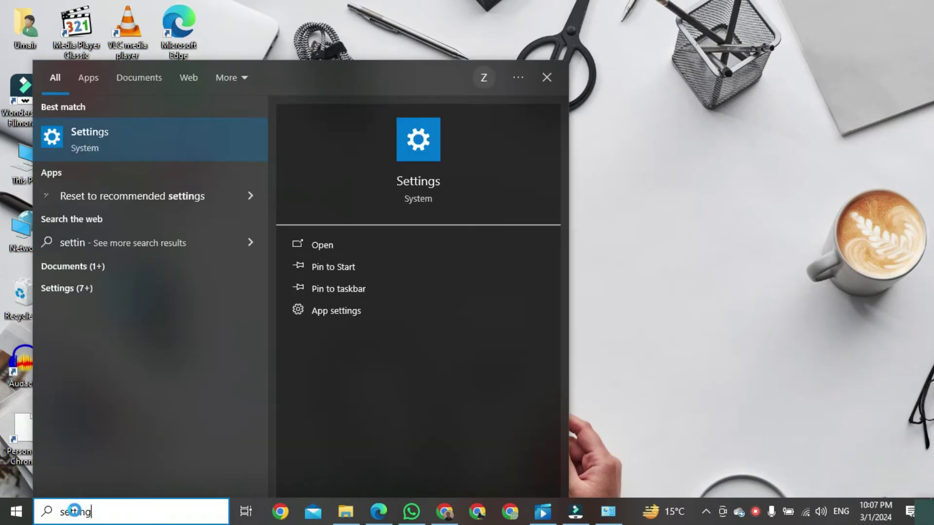
pyautogui.write('s')
pyautogui.press('Return')
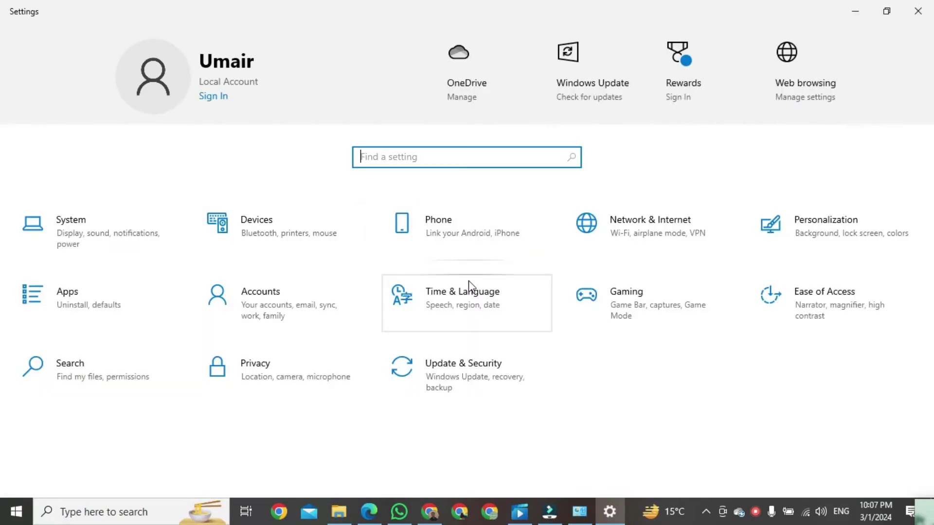
# Open Privacy > Camera and confirm camera access for this device is on.
pyautogui.click(311, 382)
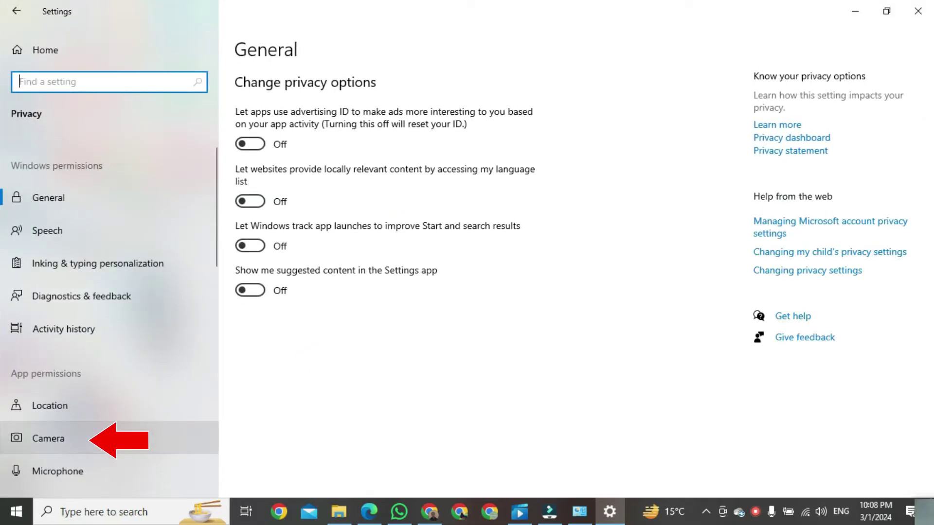
pyautogui.click(106, 437)
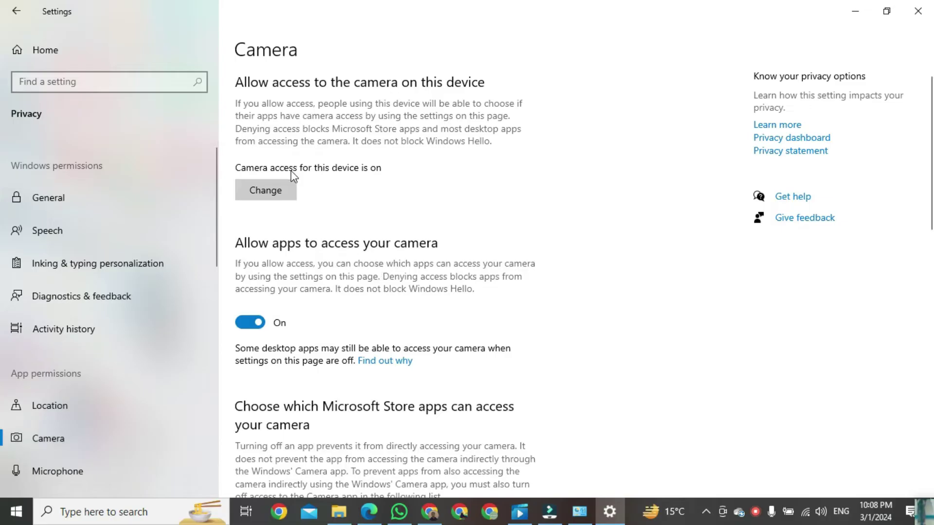
pyautogui.click(266, 191)
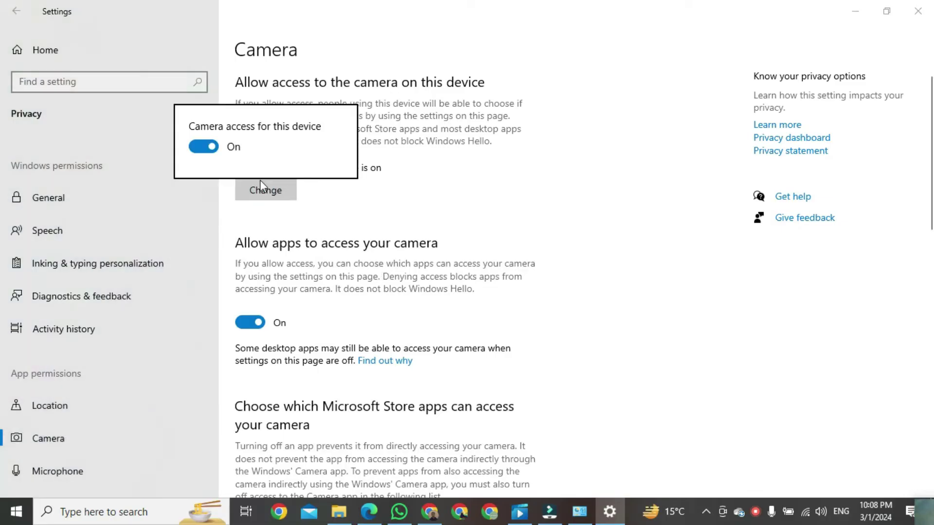
pyautogui.click(212, 147)
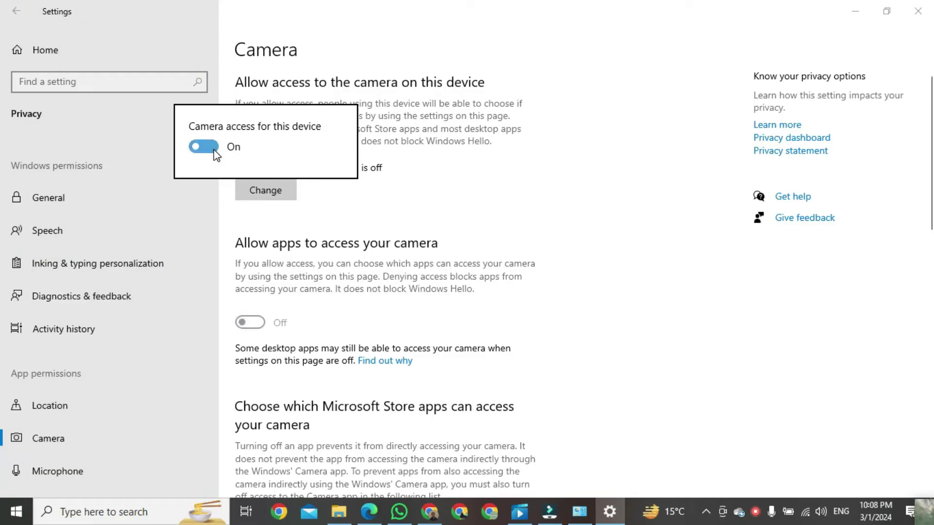
pyautogui.click(587, 211)
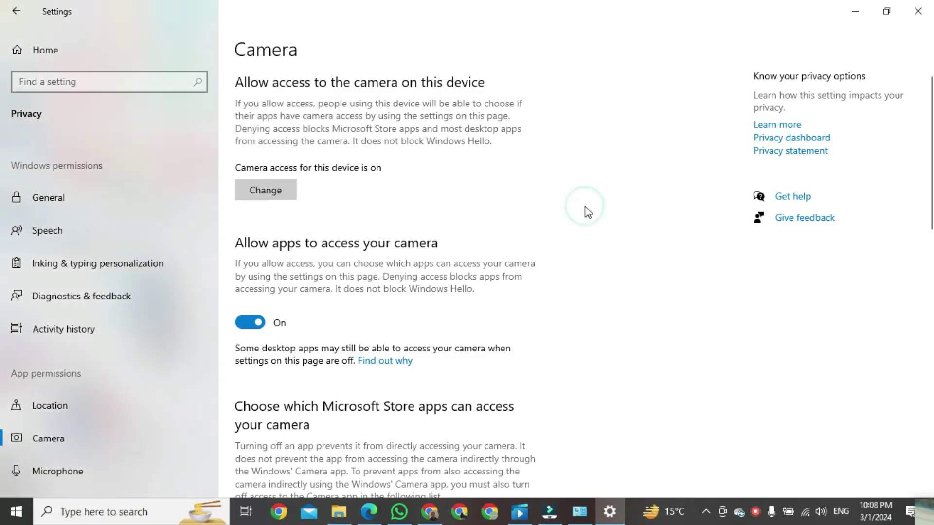
pyautogui.scroll(-3, 585, 210)
pyautogui.scroll(-2, 587, 211)
pyautogui.scroll(-3, 587, 212)
pyautogui.scroll(-1, 587, 212)
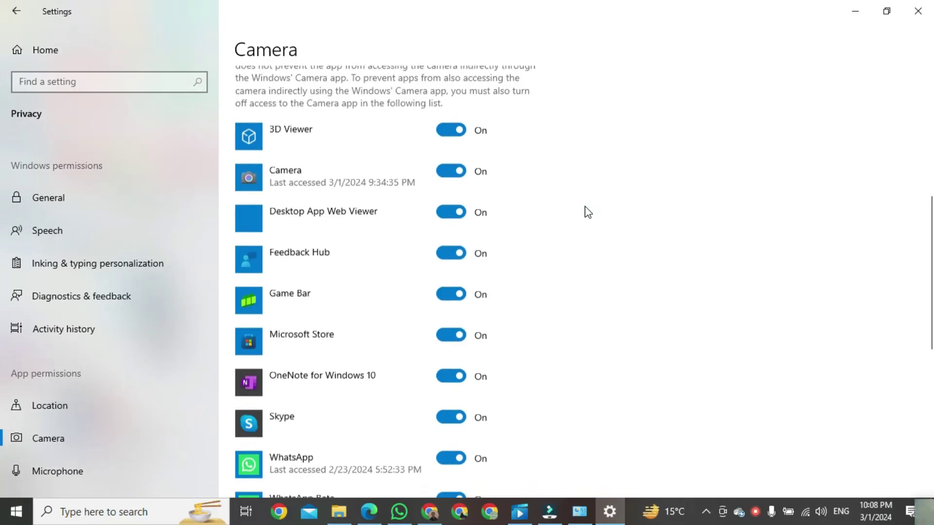
pyautogui.scroll(-1, 588, 212)
pyautogui.scroll(-1, 588, 212)
pyautogui.scroll(-2, 587, 212)
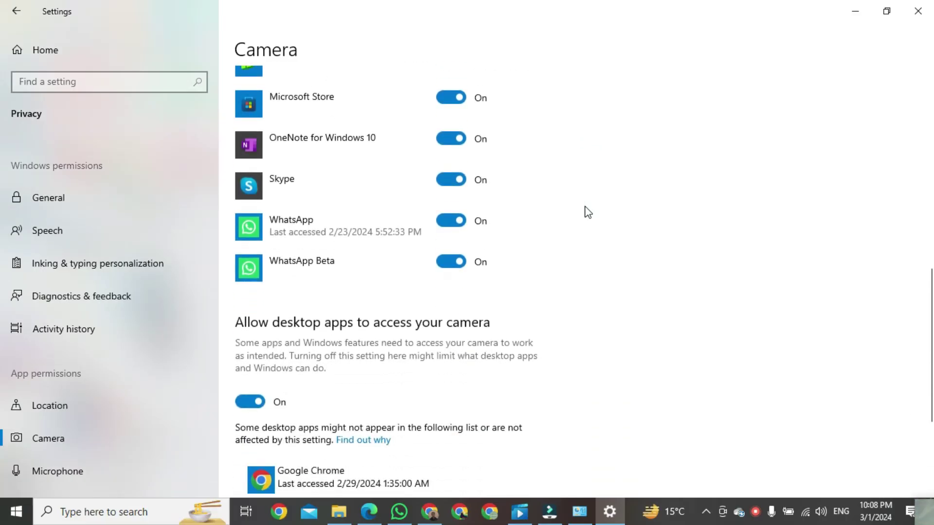
pyautogui.scroll(-1, 588, 212)
pyautogui.scroll(-1, 588, 212)
pyautogui.scroll(-1, 587, 212)
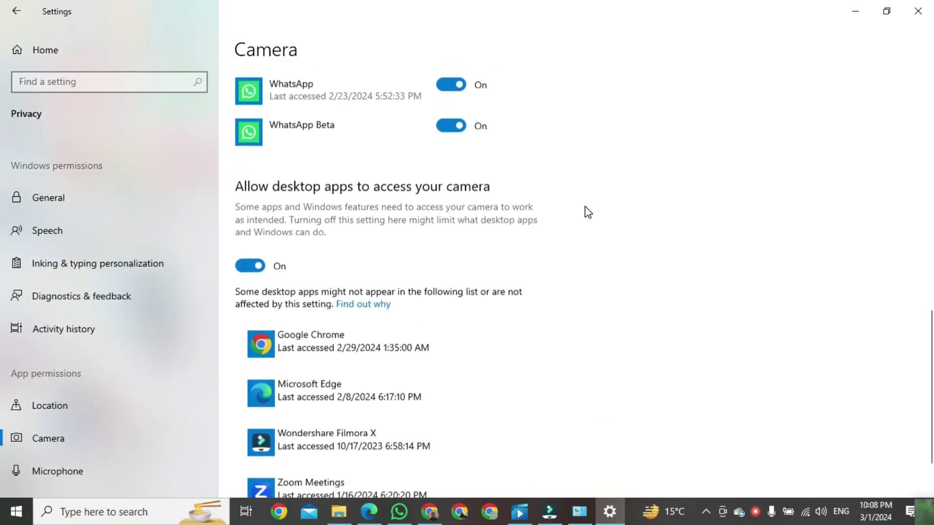
pyautogui.scroll(-2, 588, 211)
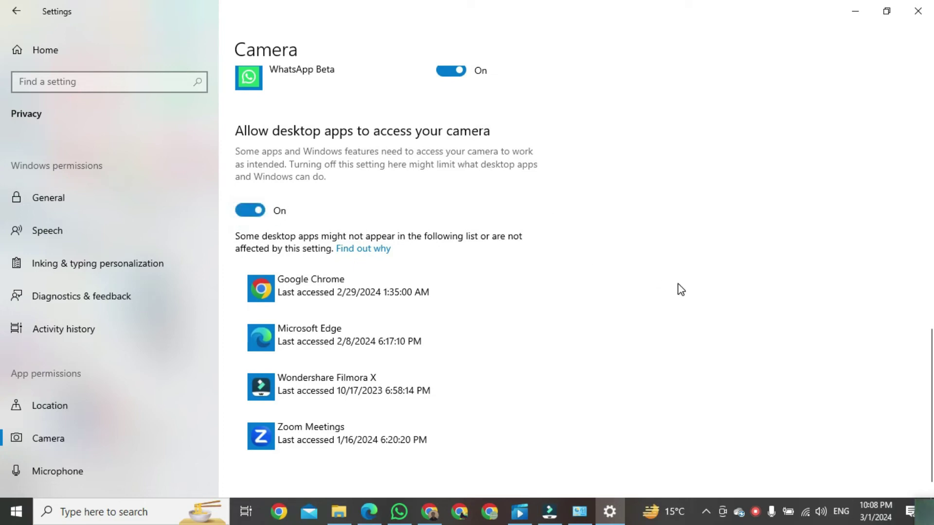
pyautogui.scroll(-1, 678, 288)
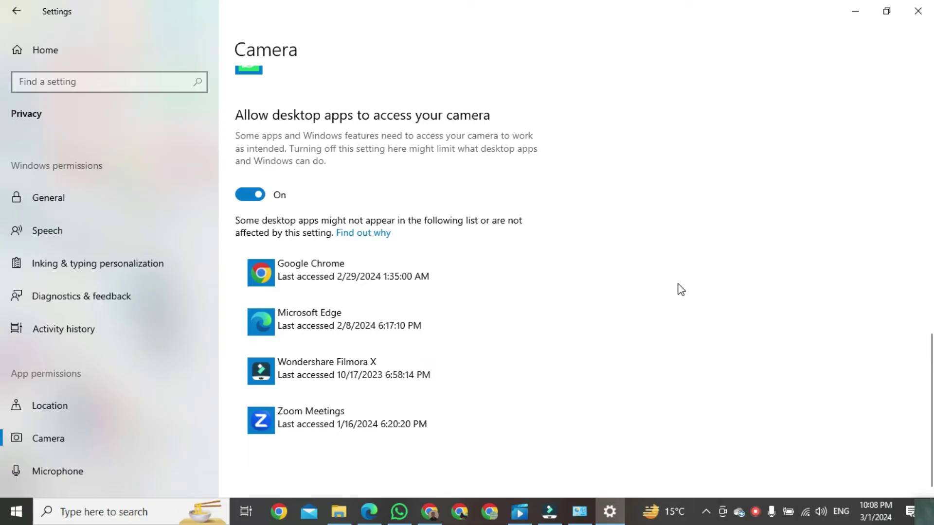
# Close Settings and start a Windows search for the Camera app.
pyautogui.click(917, 11)
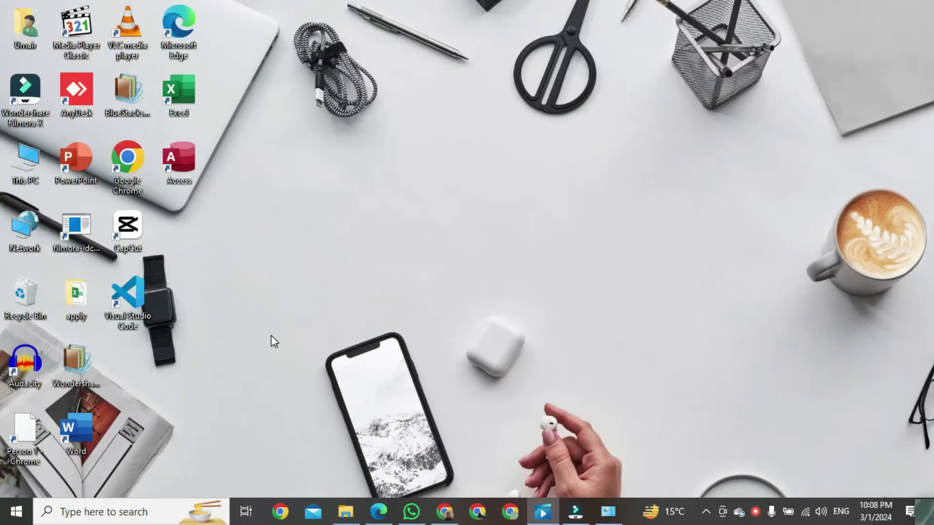
pyautogui.click(100, 515)
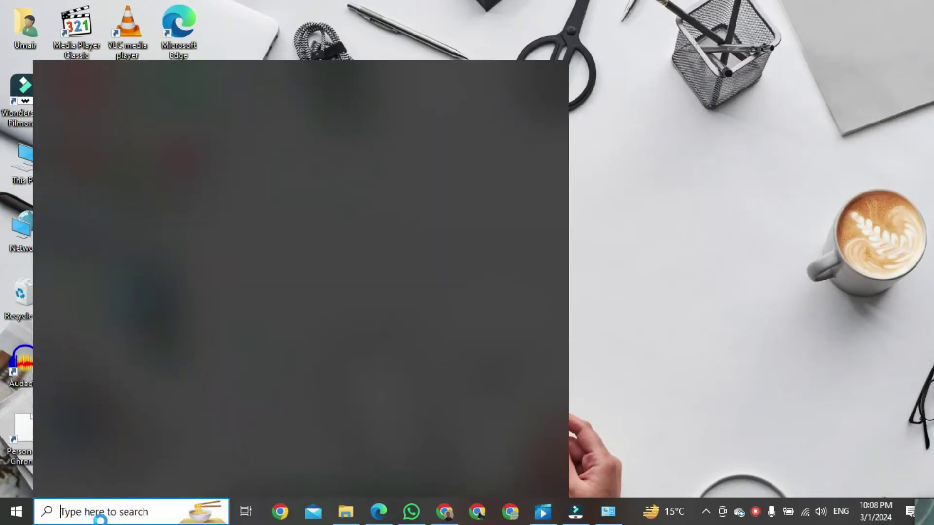
pyautogui.write('cam')
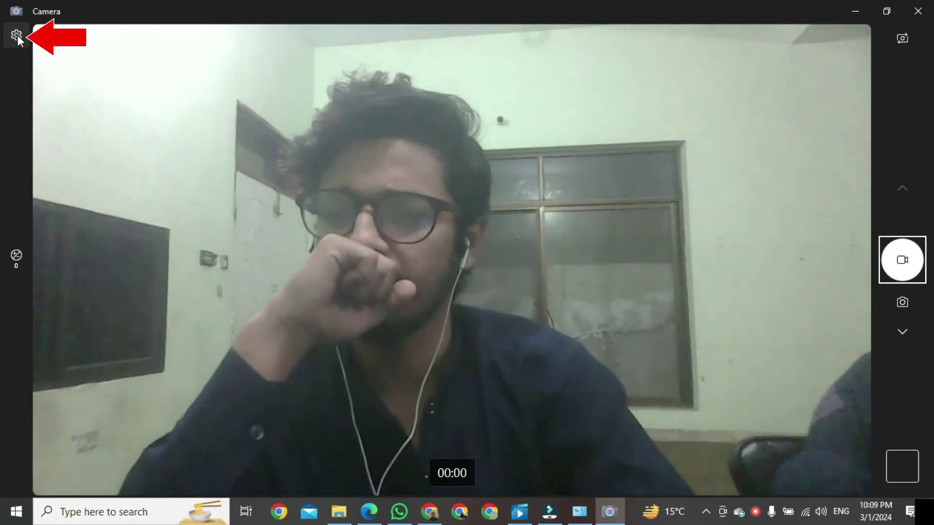
pyautogui.click(17, 35)
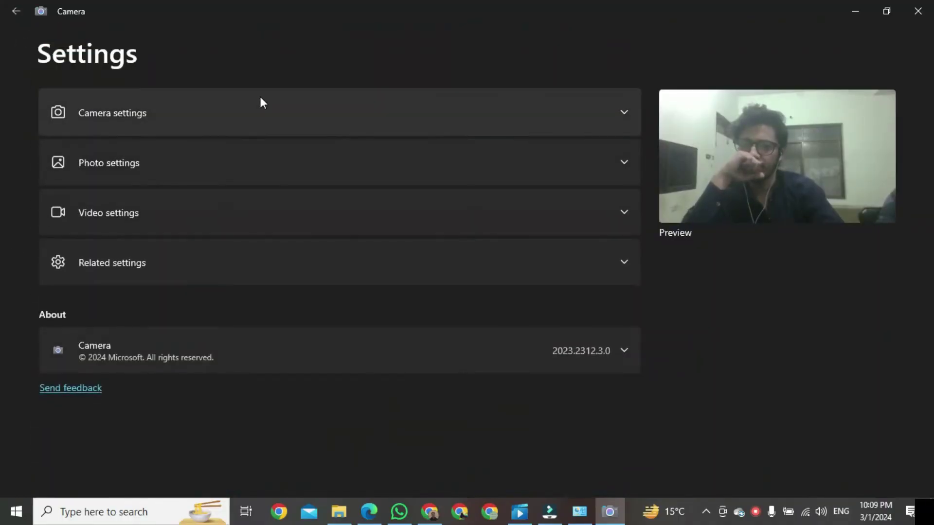
pyautogui.click(320, 114)
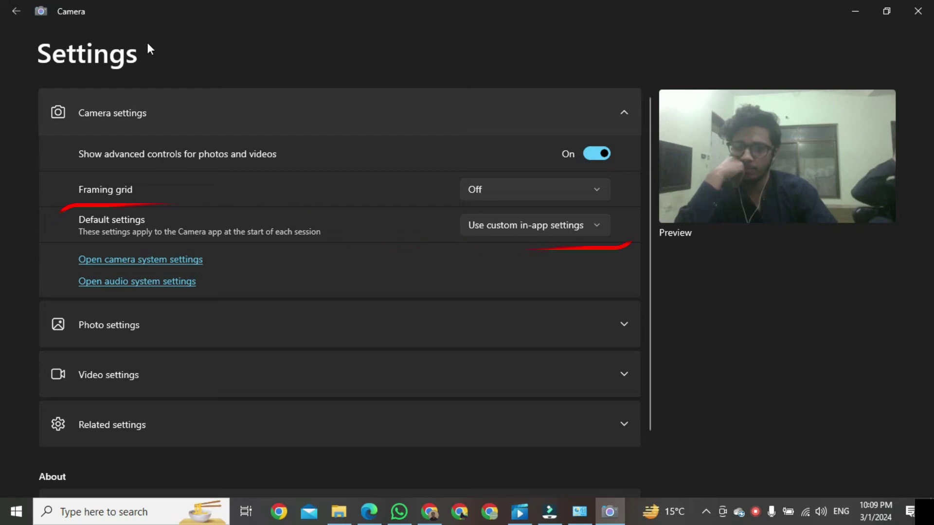
pyautogui.click(16, 10)
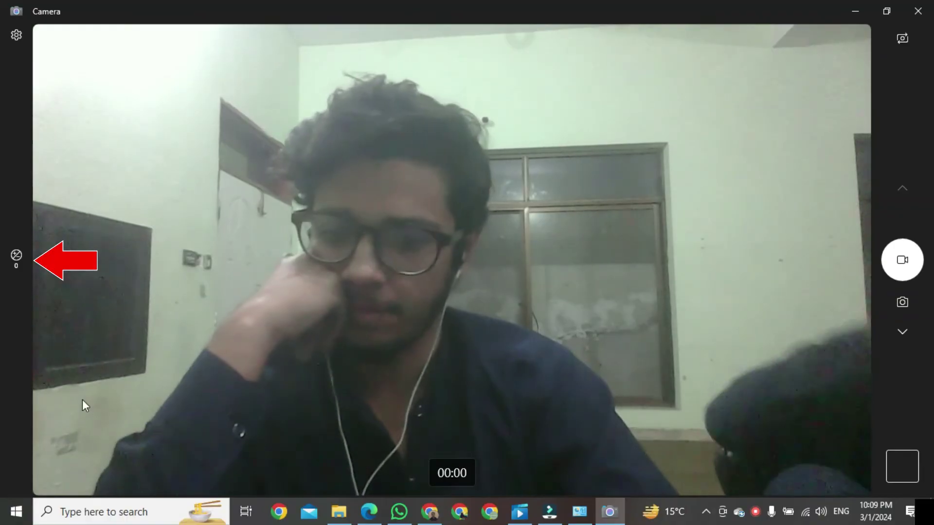
# Lower the webcam image brightness to -6 and open the Camera app settings.
pyautogui.click(7, 254)
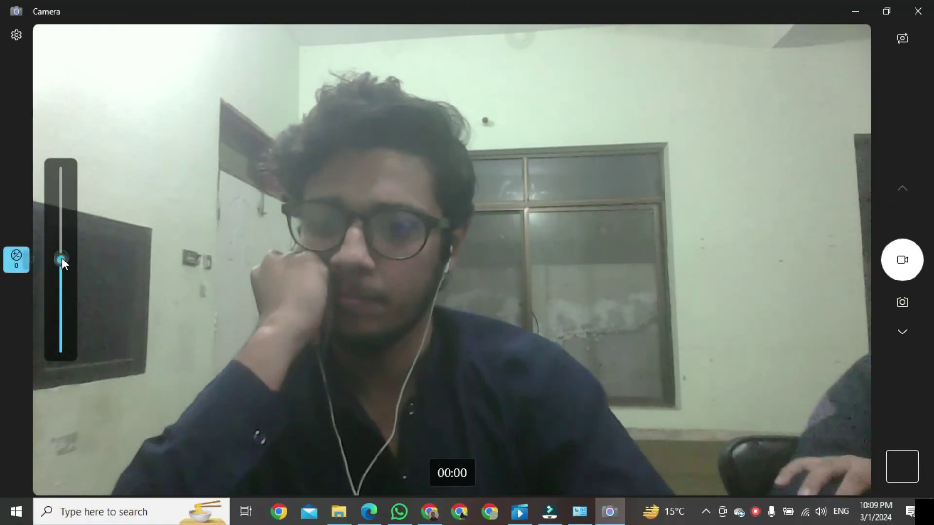
pyautogui.moveTo(62, 258)
pyautogui.mouseDown()
pyautogui.moveTo(62, 211)
pyautogui.moveTo(60, 266)
pyautogui.mouseUp()
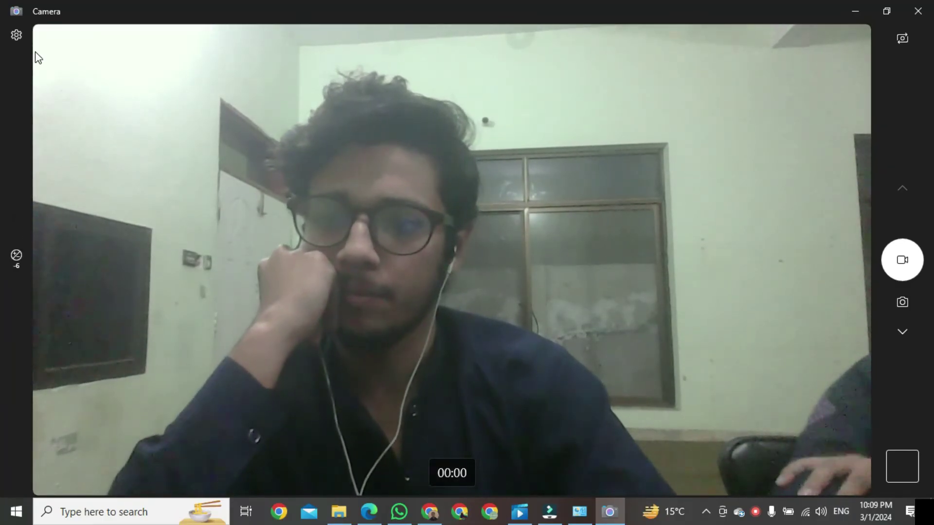
pyautogui.click(16, 35)
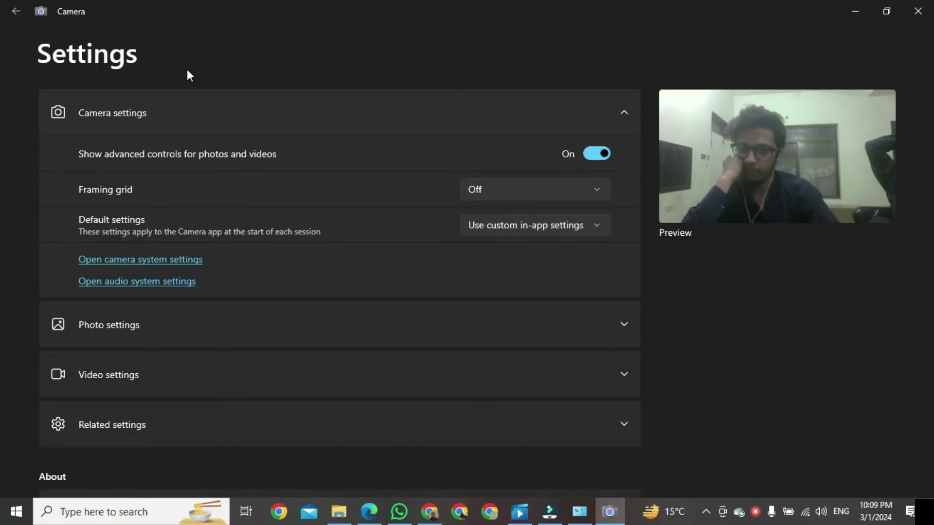
# Expand Related settings and turn on 'Try out new experimental features'.
pyautogui.click(236, 415)
pyautogui.scroll(-3, 236, 412)
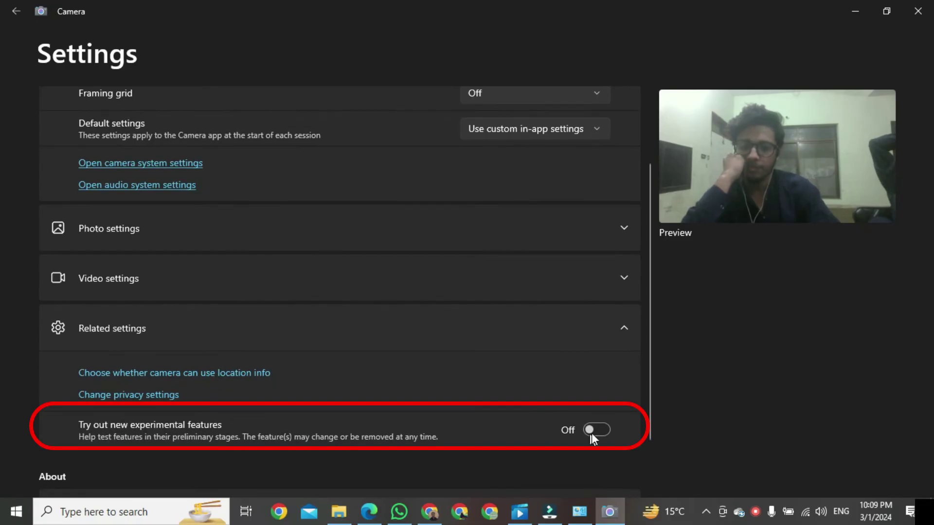
pyautogui.click(595, 428)
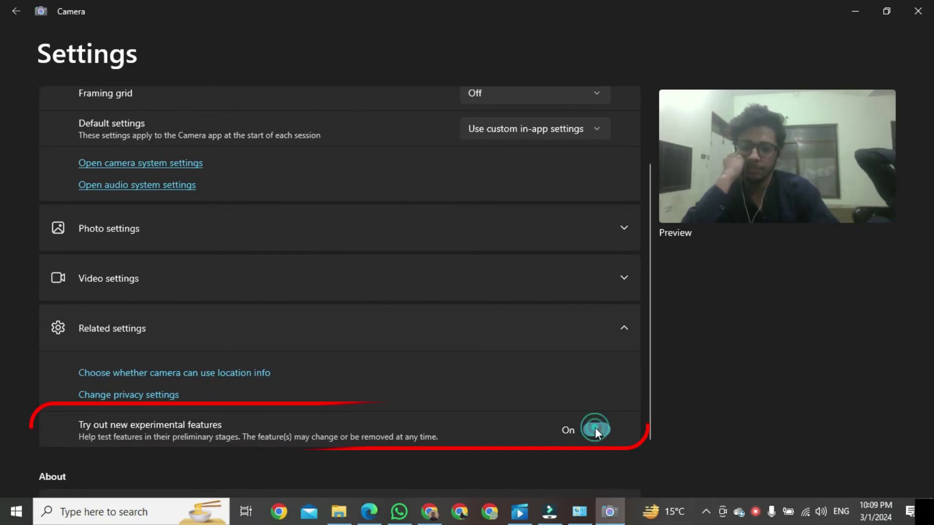
# Exit Windows Camera settings back to the live webcam feed, leaving experimental features enabled.
pyautogui.click(15, 11)
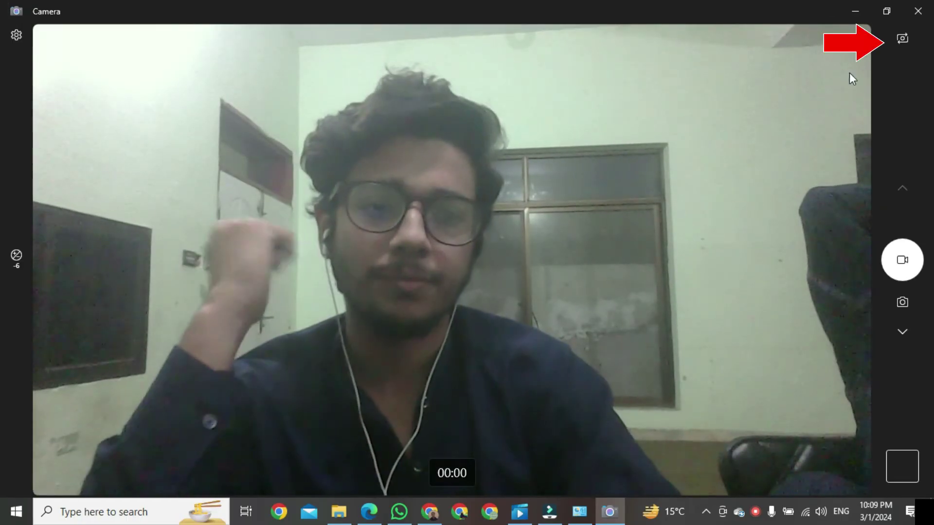